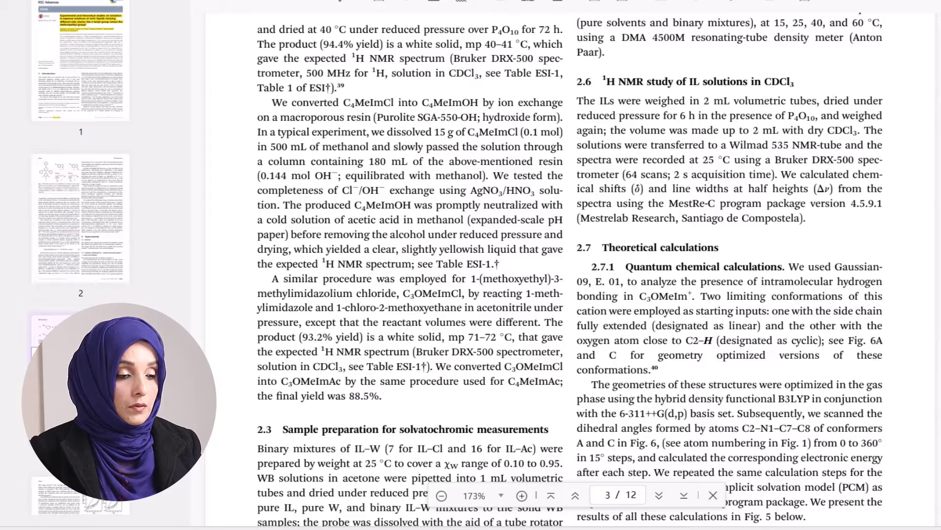
Underline the end of reference 1 and part of reference 2 in red, then switch to yellow highlighting
scroll(570, 270, down, 20)
scroll(269, 193, down, 15)
scroll(268, 193, up, 10)
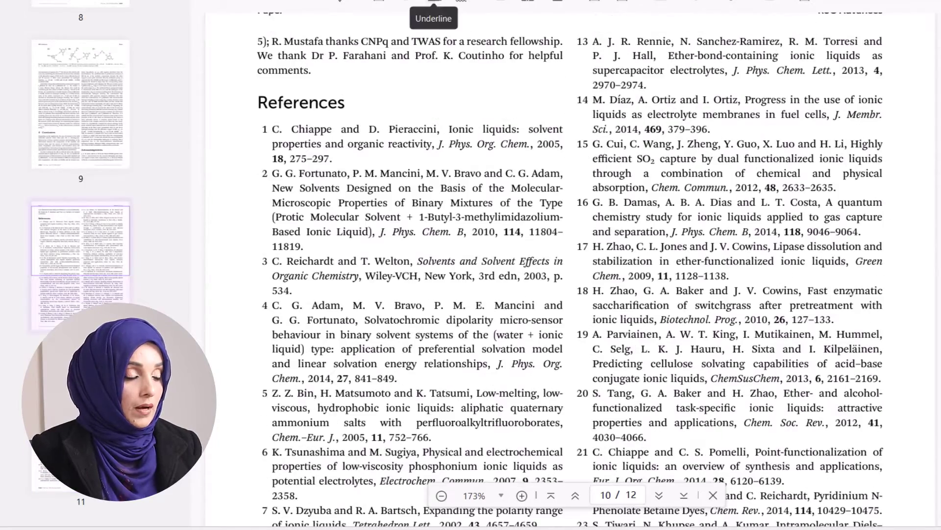
mouse_move(271, 172)
mouse_down()
mouse_move(504, 177)
mouse_move(563, 189)
mouse_up()
mouse_move(273, 219)
mouse_down()
mouse_move(276, 209)
mouse_move(384, 222)
mouse_move(379, 238)
mouse_move(524, 234)
mouse_move(304, 247)
mouse_up()
click(378, 3)
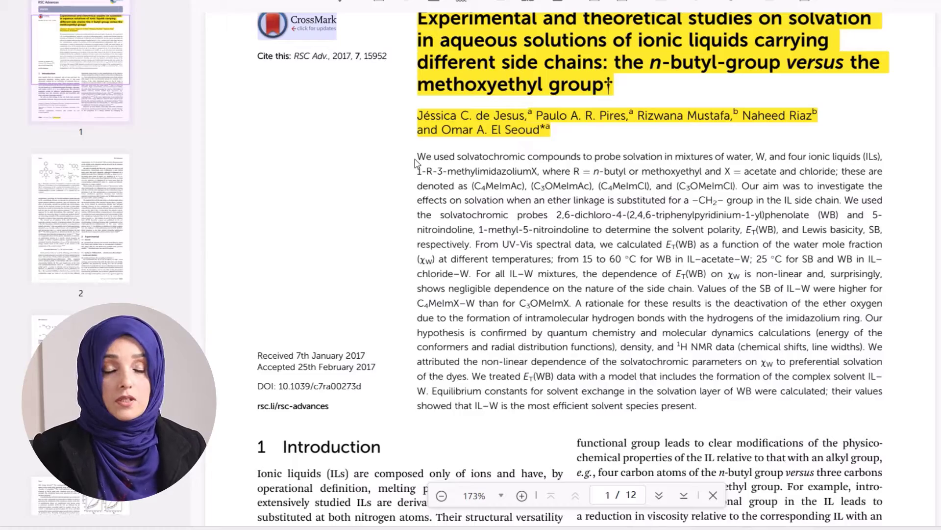
scroll(569, 265, down, 20)
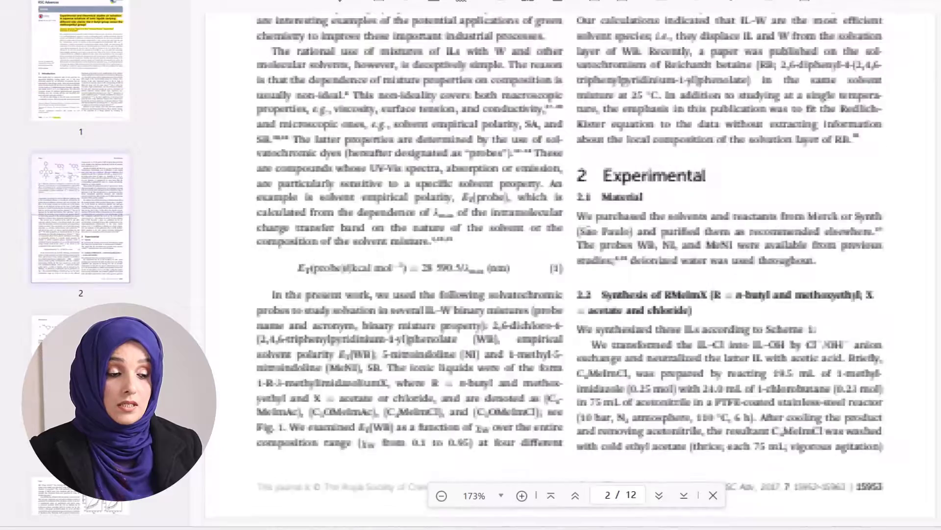
scroll(569, 265, up, 20)
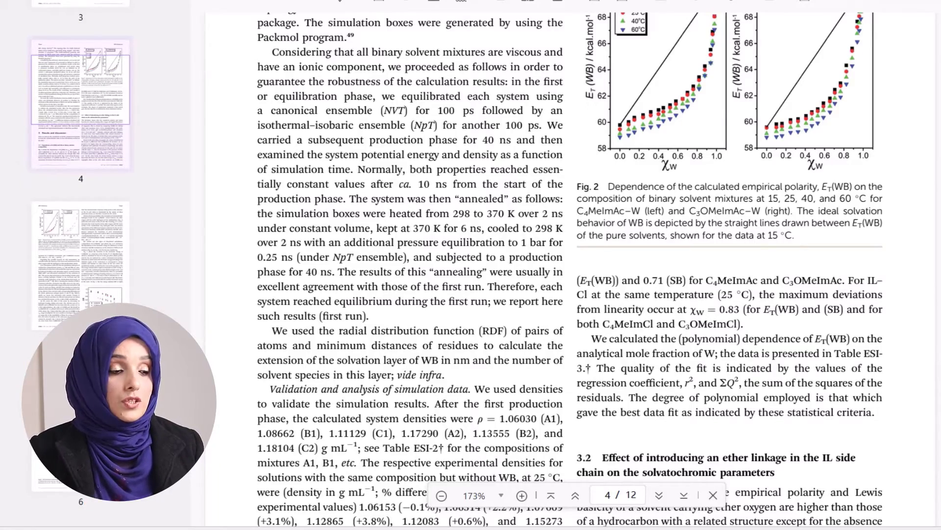
scroll(912, 171, up, 20)
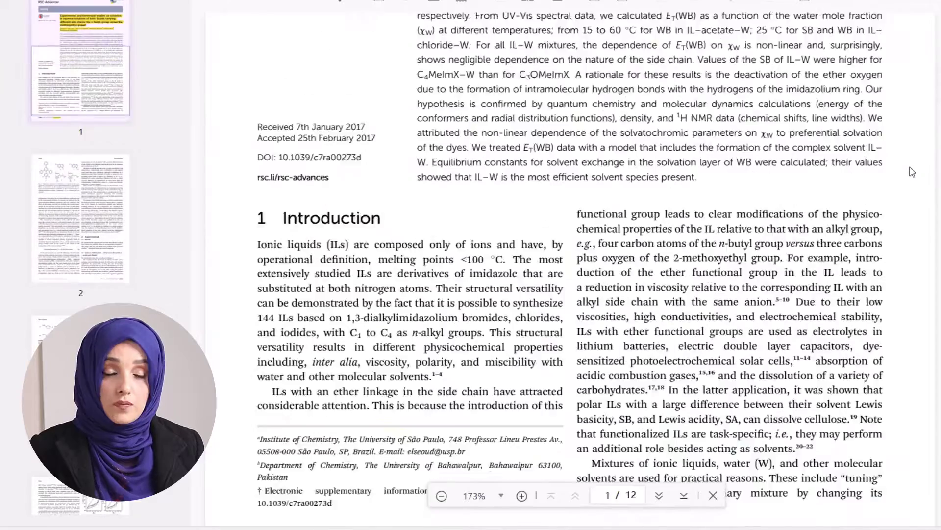
scroll(912, 171, up, 4)
drag(702, 380, 412, 118)
click(468, 123)
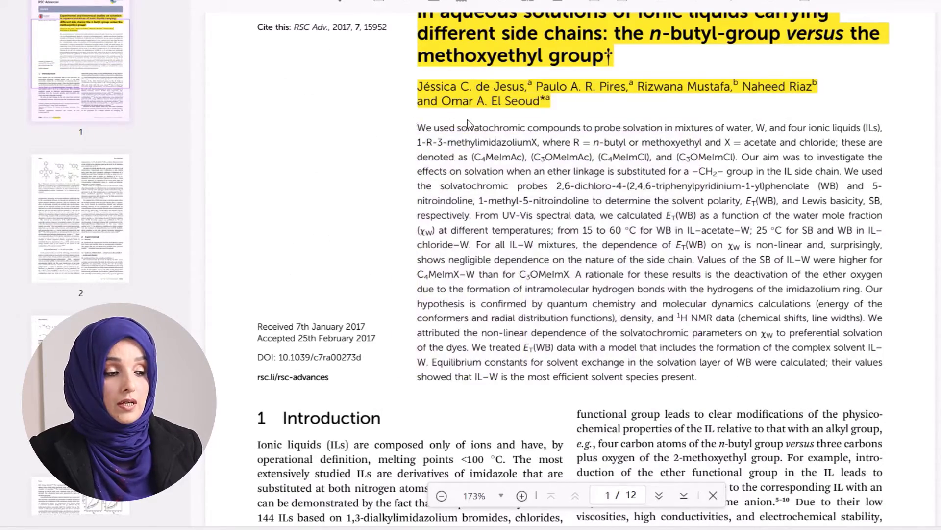
scroll(511, 189, up, 4)
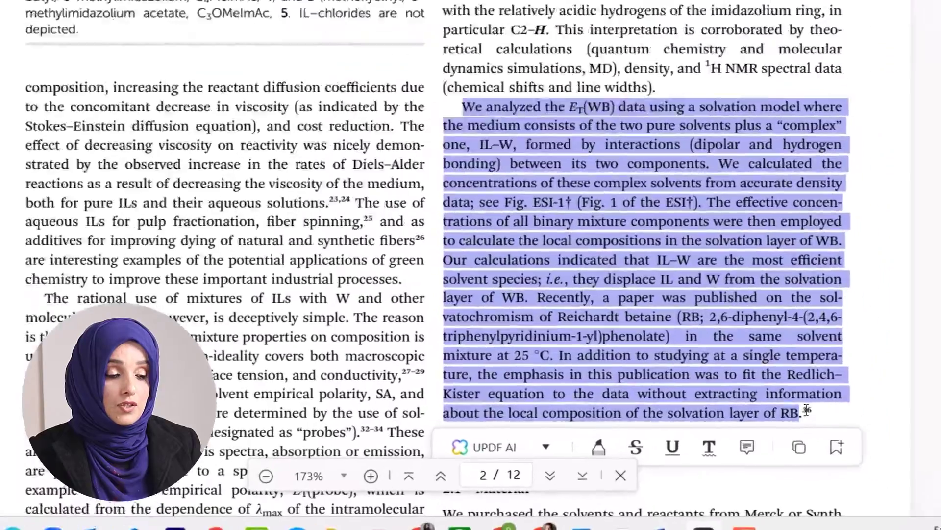
double_click(857, 446)
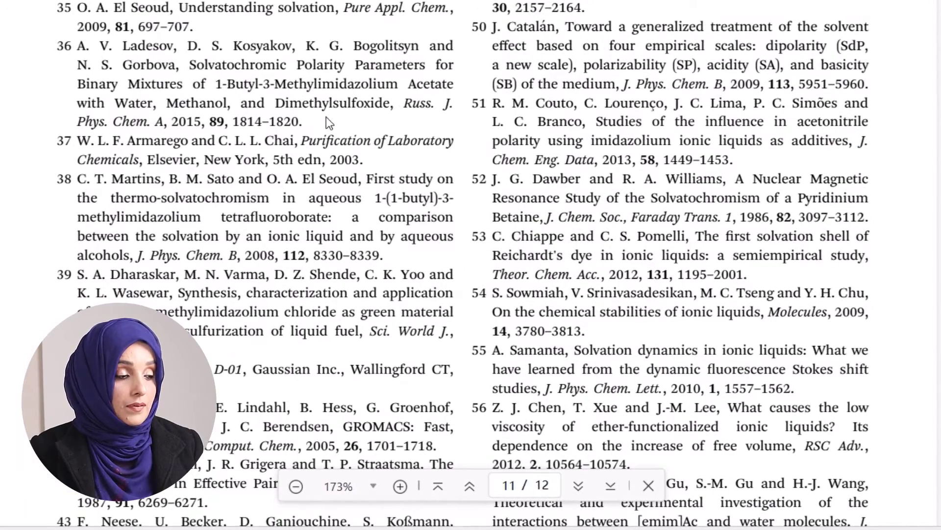
drag(323, 114, 87, 40)
click(256, 89)
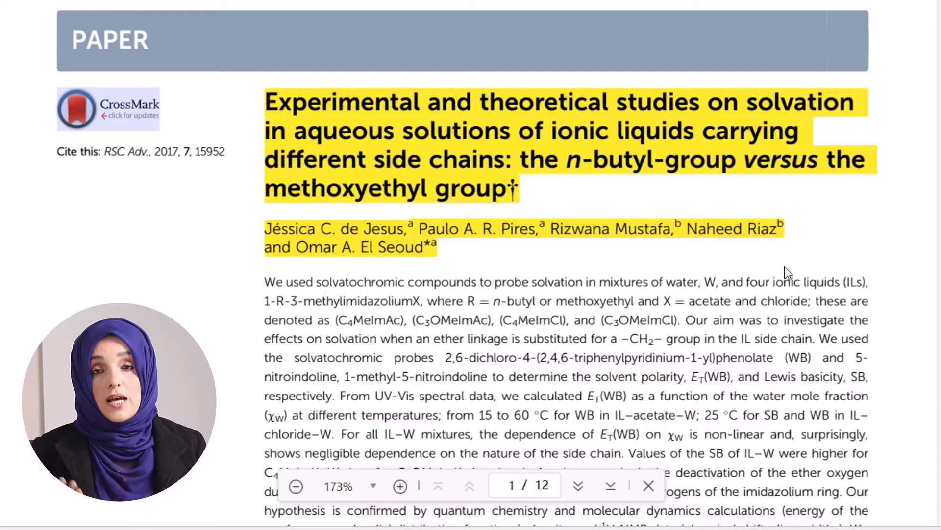
Select the yellow-highlighted paper title as an editable text block
click(521, 183)
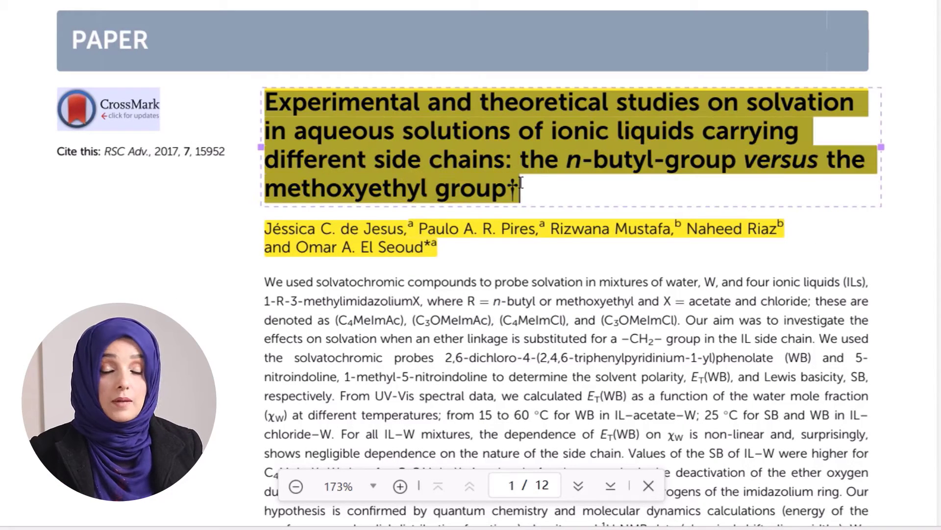
click(521, 182)
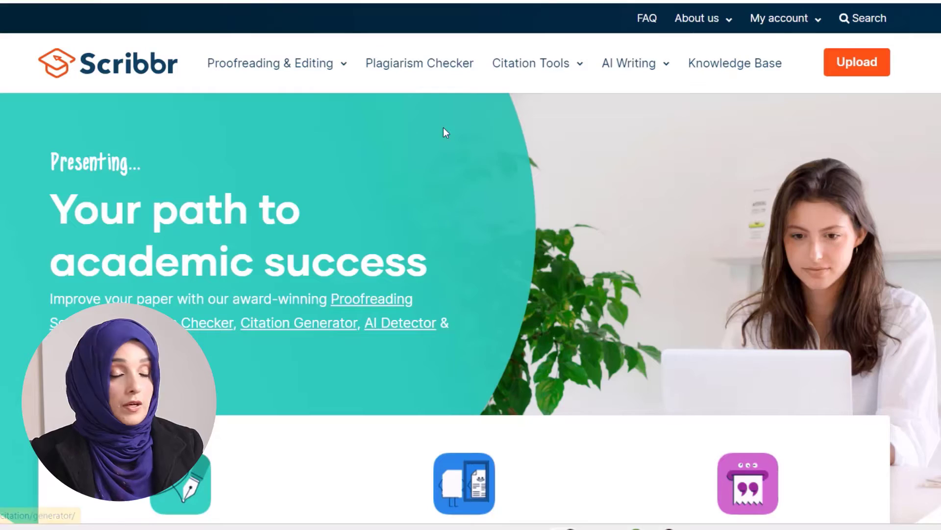
Go to Scribbr's Citation Generator from the Citation Tools menu
mouse_move(580, 93)
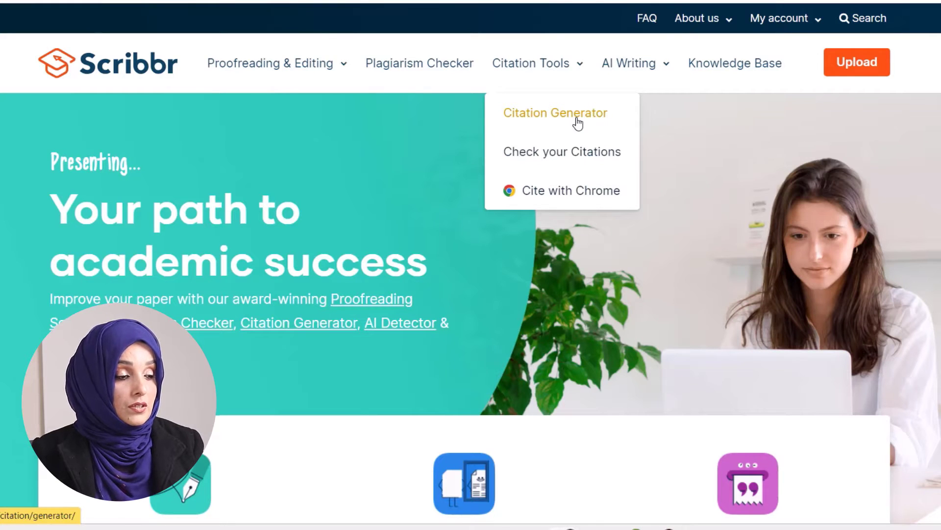
click(578, 117)
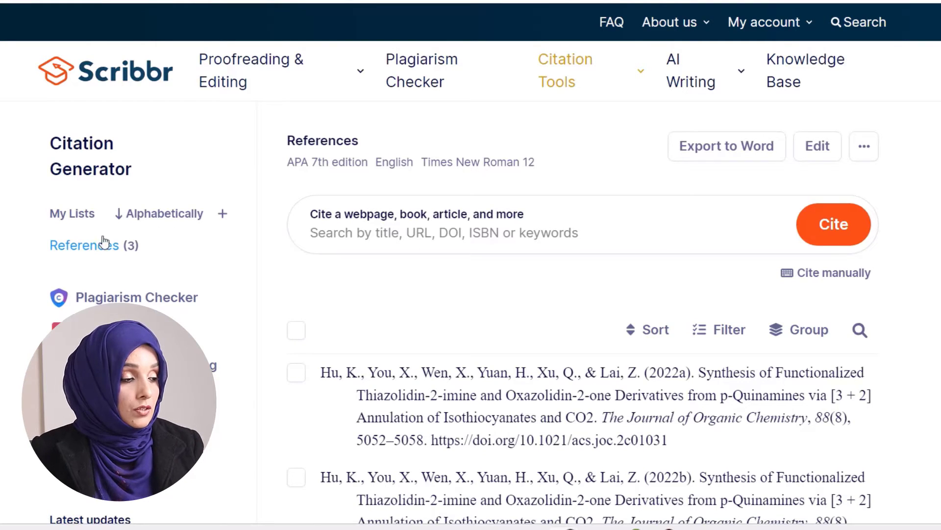
Create a new APA 7th edition citation list named 'ionic Liquids'
click(222, 213)
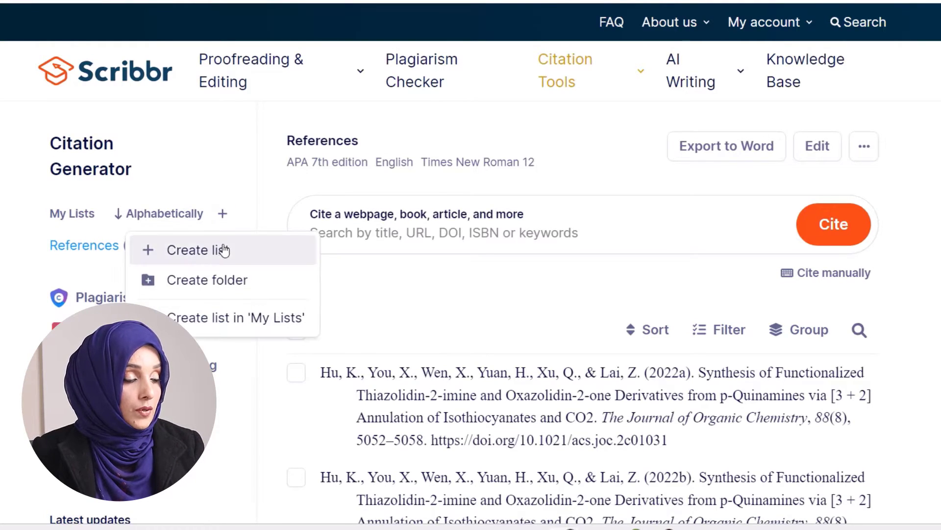
click(223, 250)
click(454, 249)
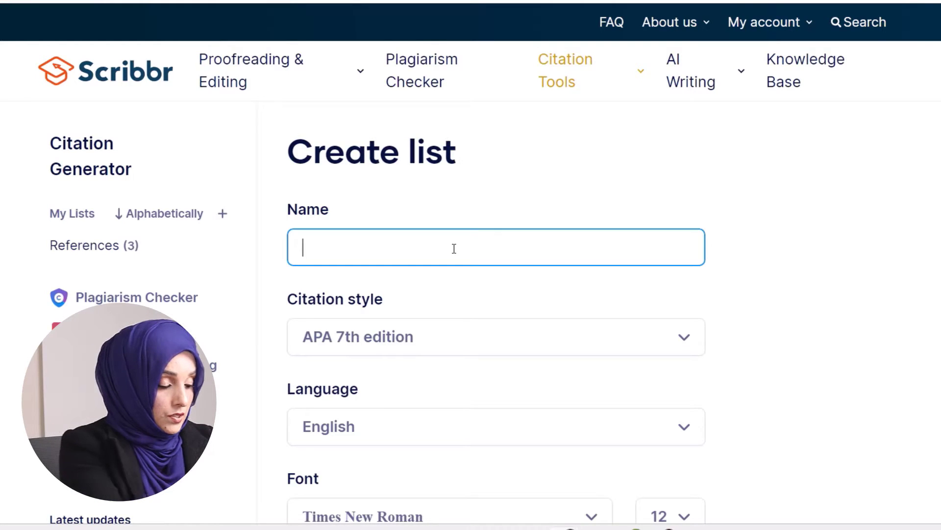
text(ionic Liquids)
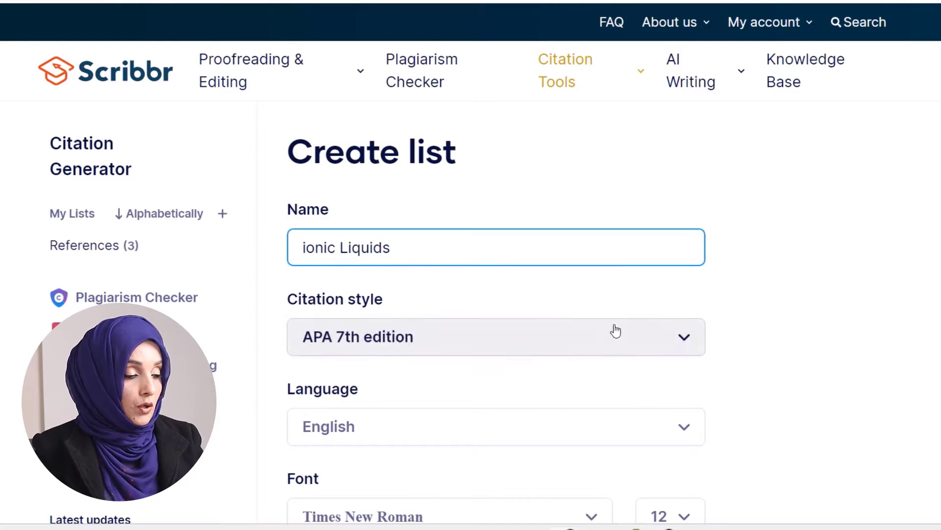
scroll(542, 397, down, 7)
click(332, 211)
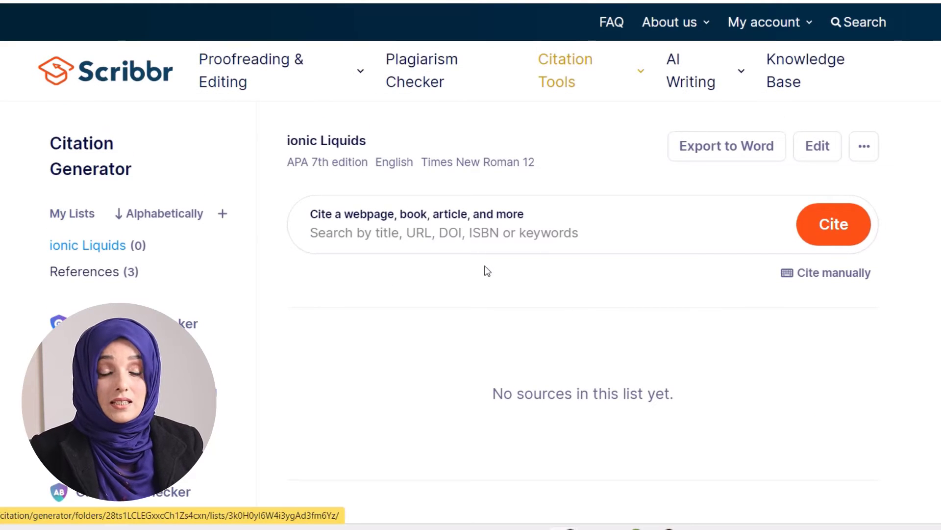
Search the pasted paper title and cite the matching 2017 journal article in ionic Liquids
click(442, 232)
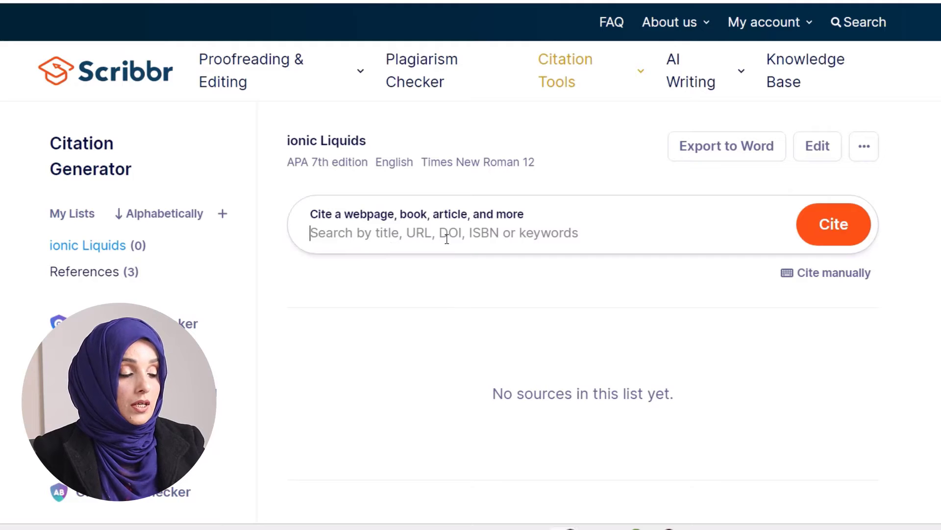
key(ctrl+v)
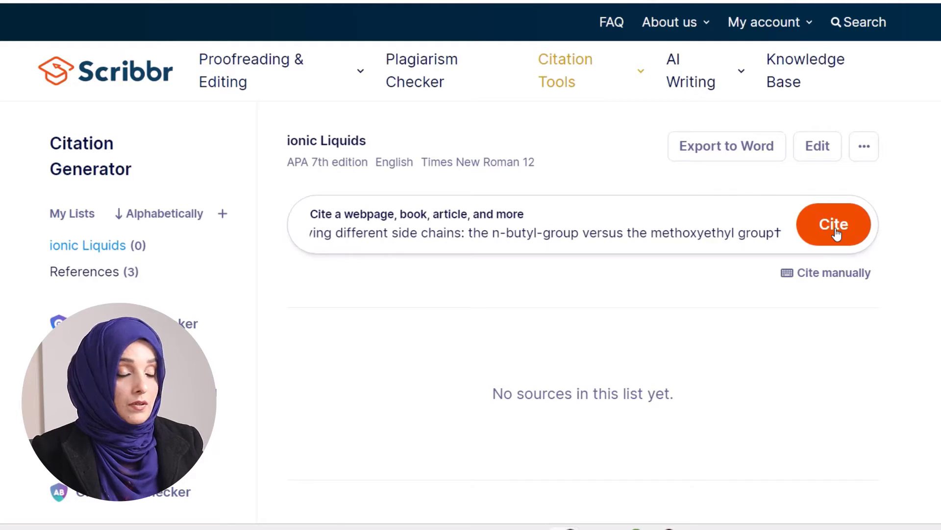
click(835, 225)
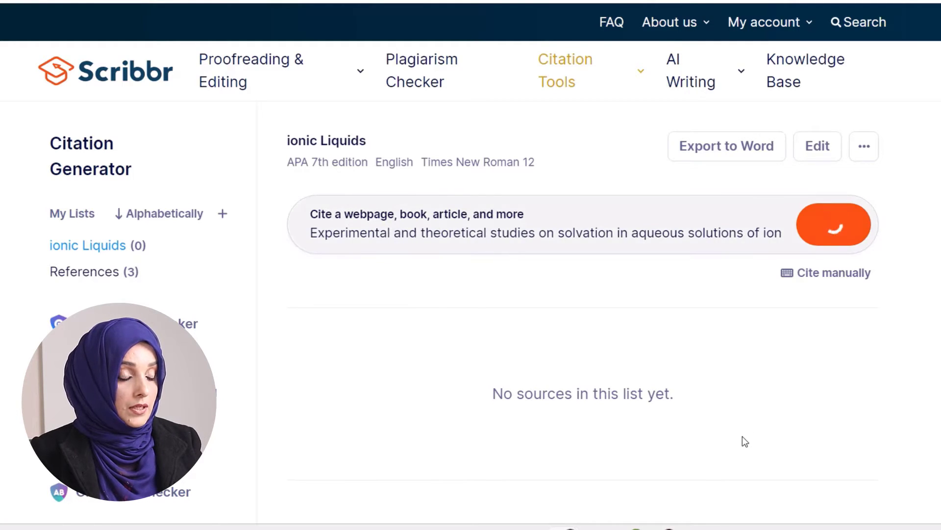
scroll(767, 412, down, 5)
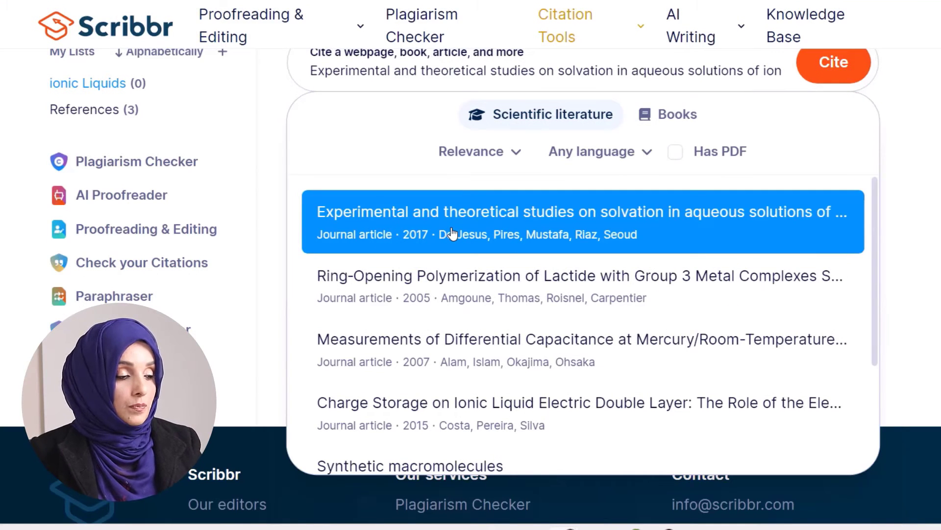
click(451, 234)
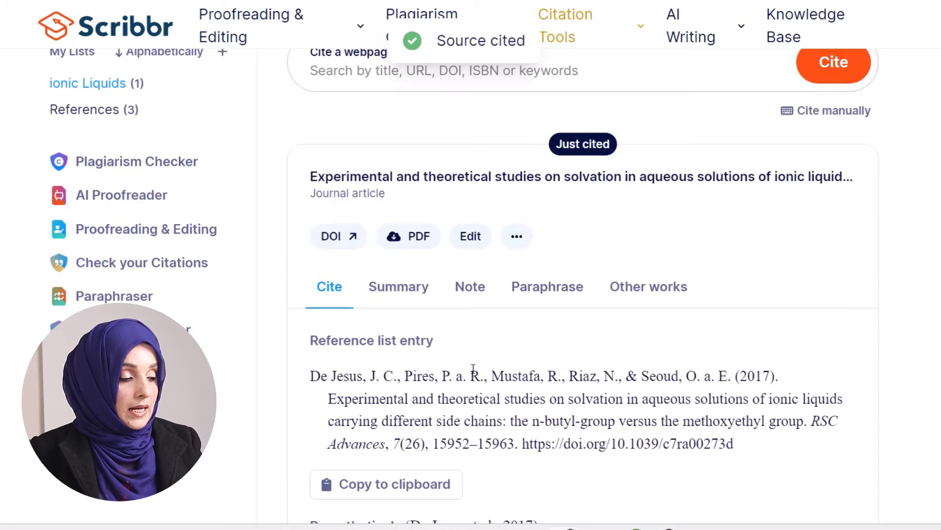
Review the De Jesus et al. (2017) parenthetical and narrative citations, then launch the Scribbr extension
scroll(473, 374, down, 1)
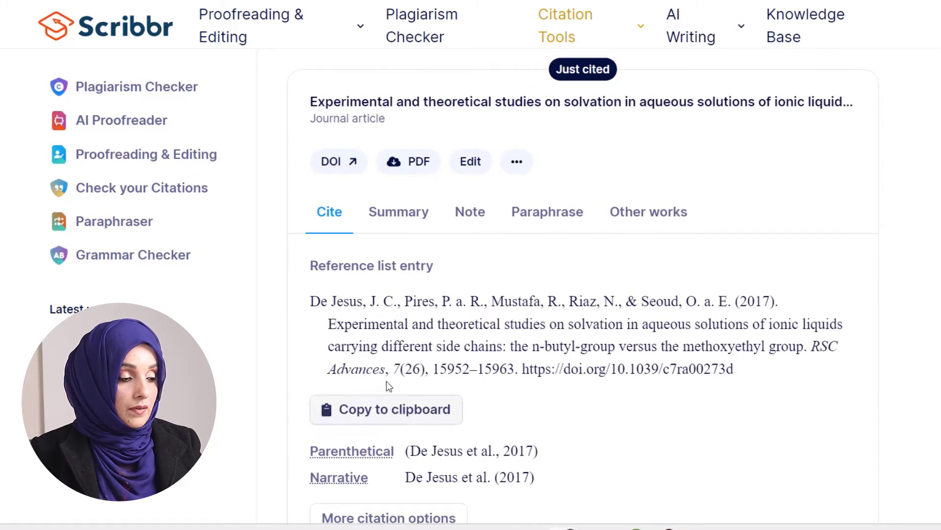
scroll(458, 305, down, 2)
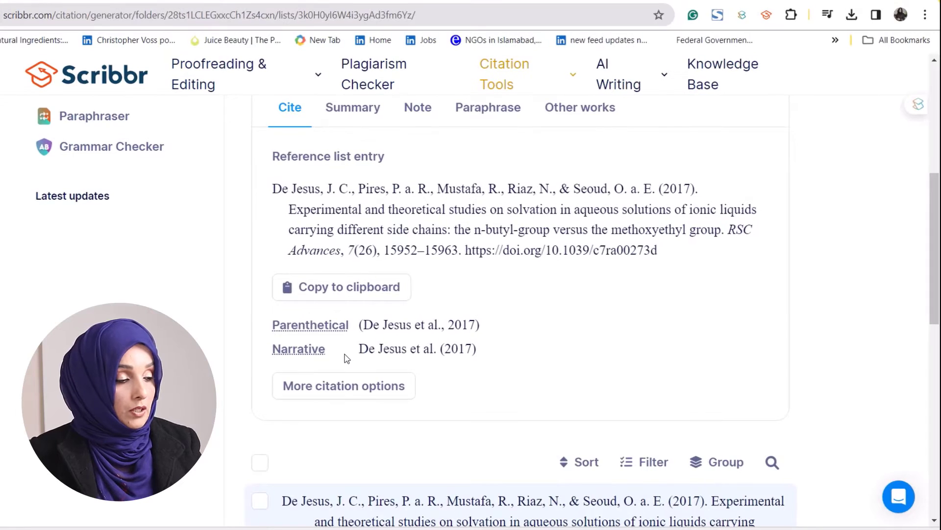
scroll(346, 358, up, 4)
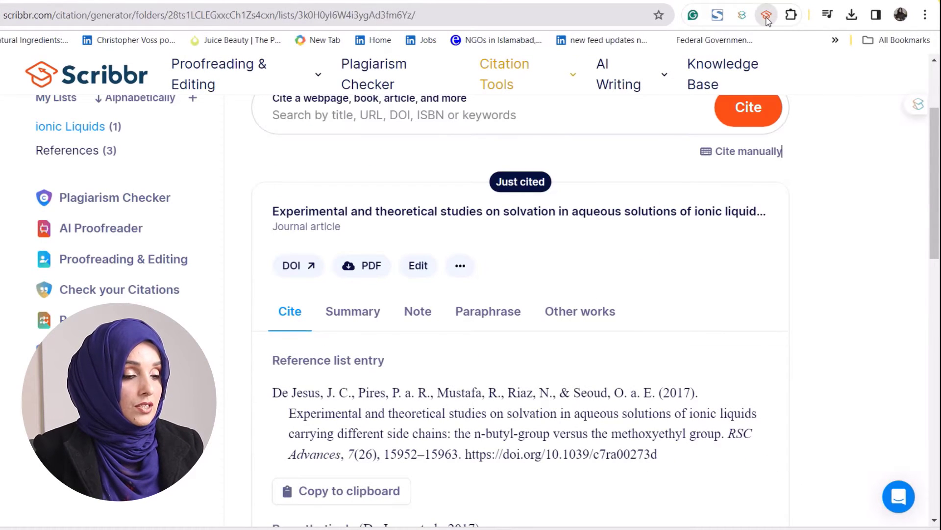
click(767, 16)
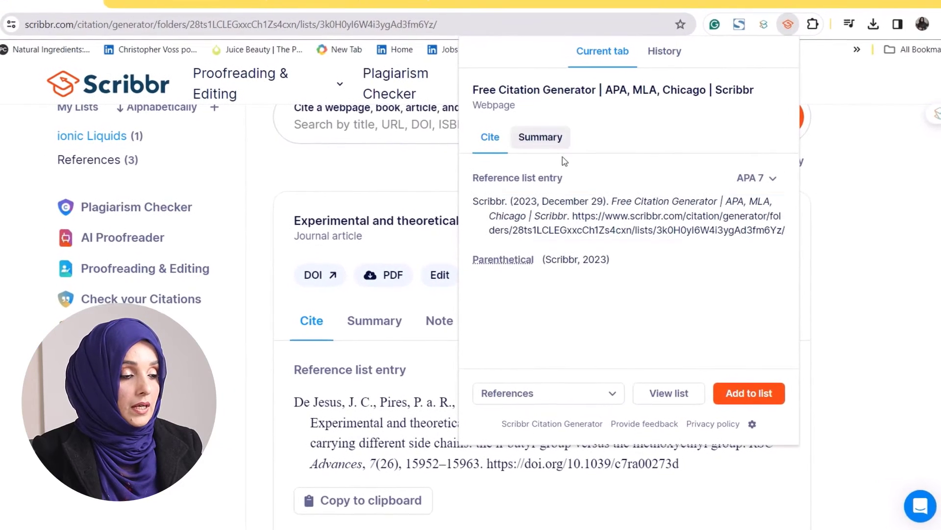
Google the paper's title in a new tab and go to its RSC Publishing article page
click(449, 1)
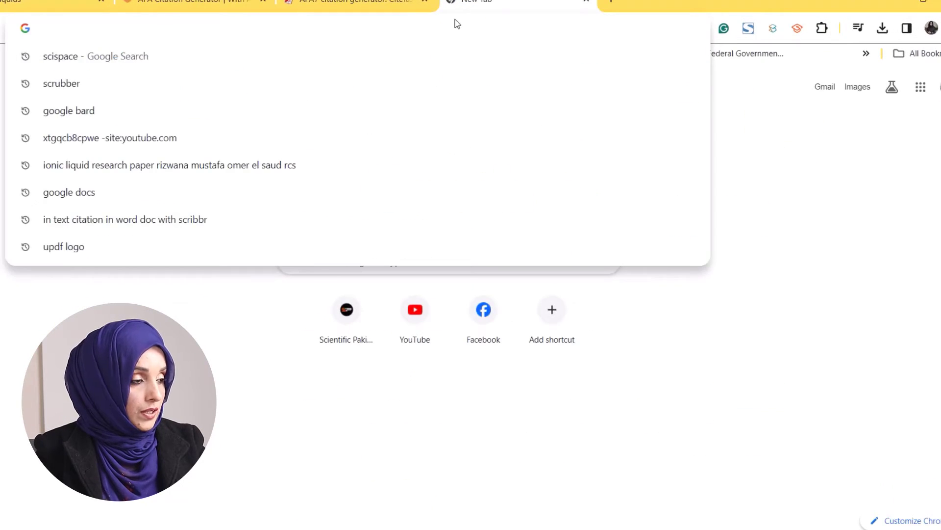
text(Experimental and theoretical studies on solvation in aqueous solutions of ionic liquids carrying different side chains: the n-butyl-group versus the methoxyethyl group)
key(Return)
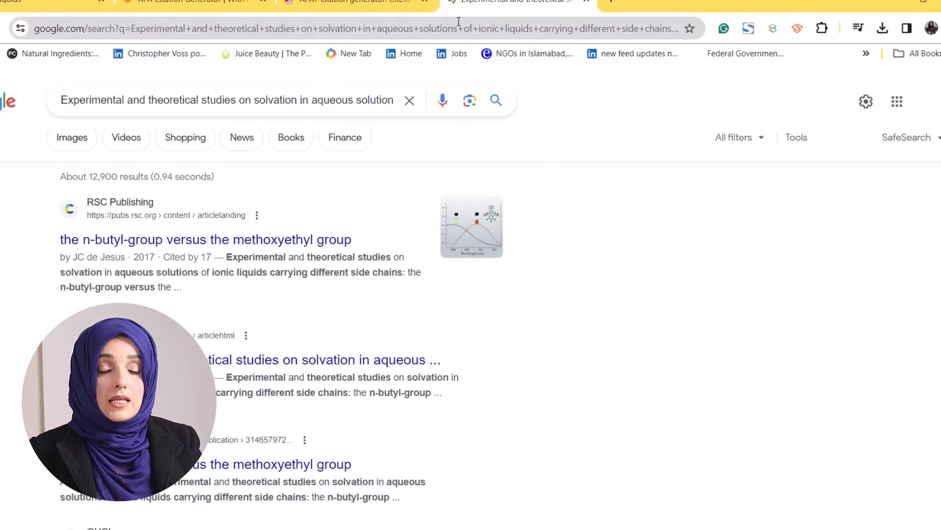
click(248, 240)
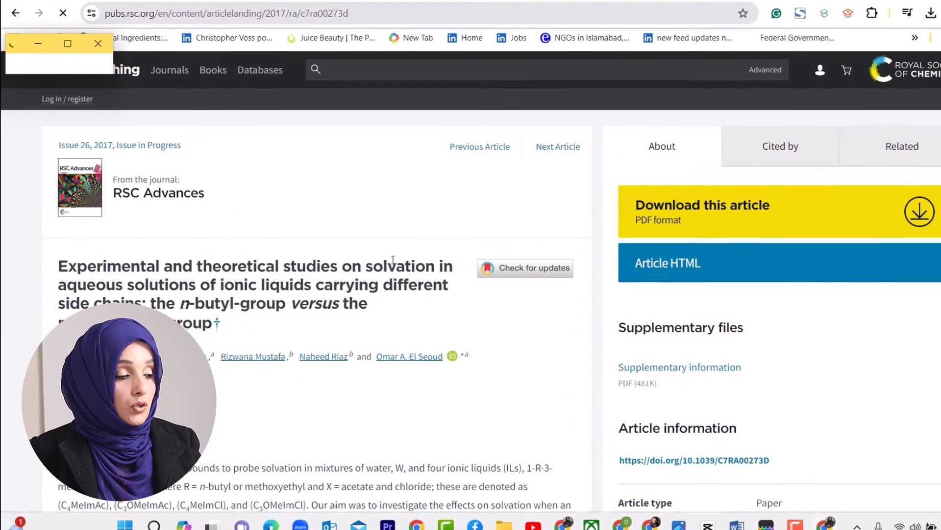
Generate and copy the article's APA 7 reference with the Scribbr extension, then view citing works
scroll(308, 286, down, 2)
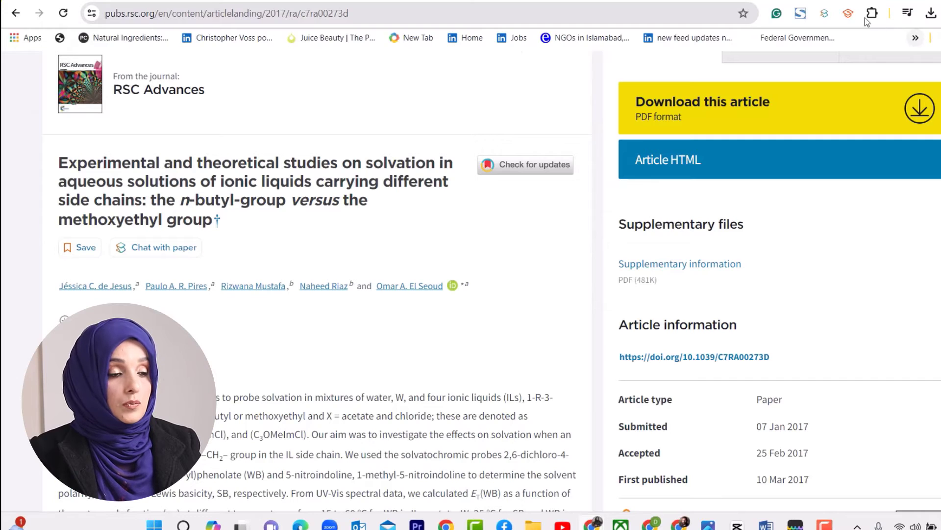
click(849, 13)
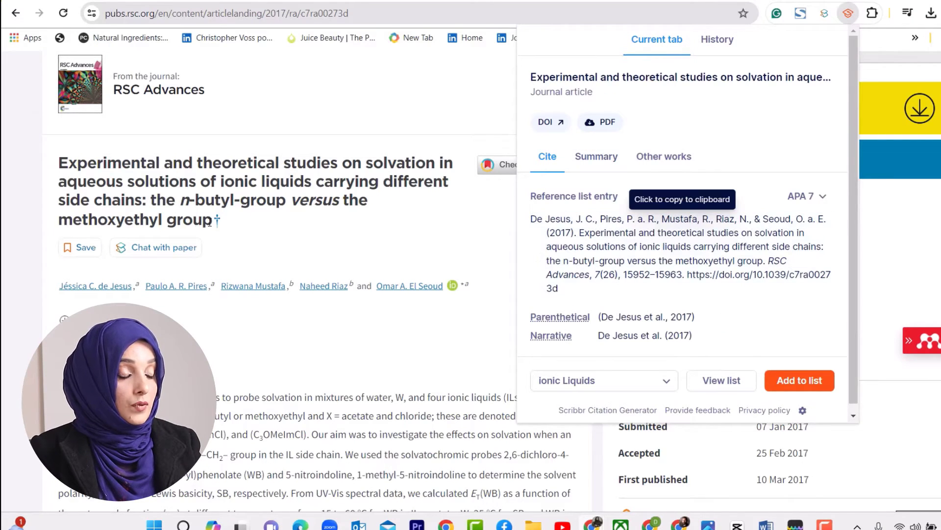
click(623, 231)
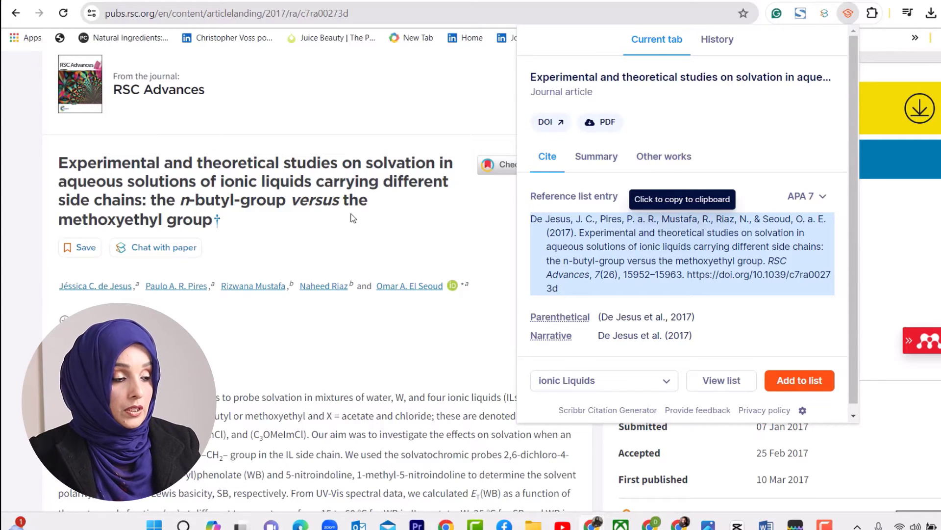
click(664, 156)
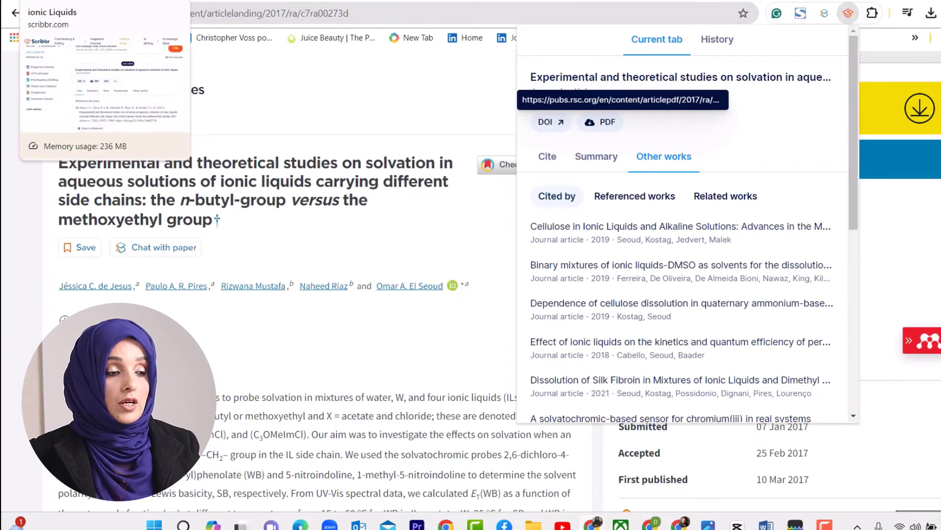
click(872, 14)
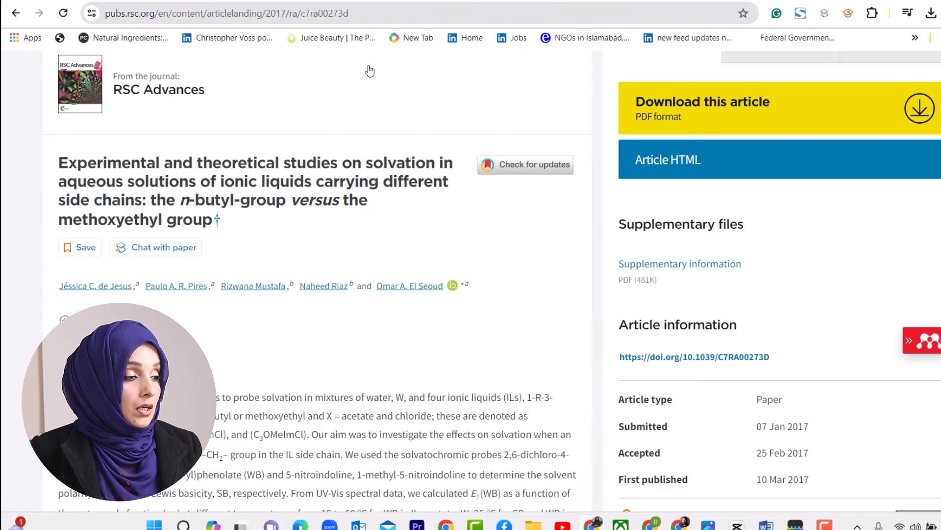
Copy the article URL, save its webpage citation in Citefast, and reformat References as APA 6
click(350, 14)
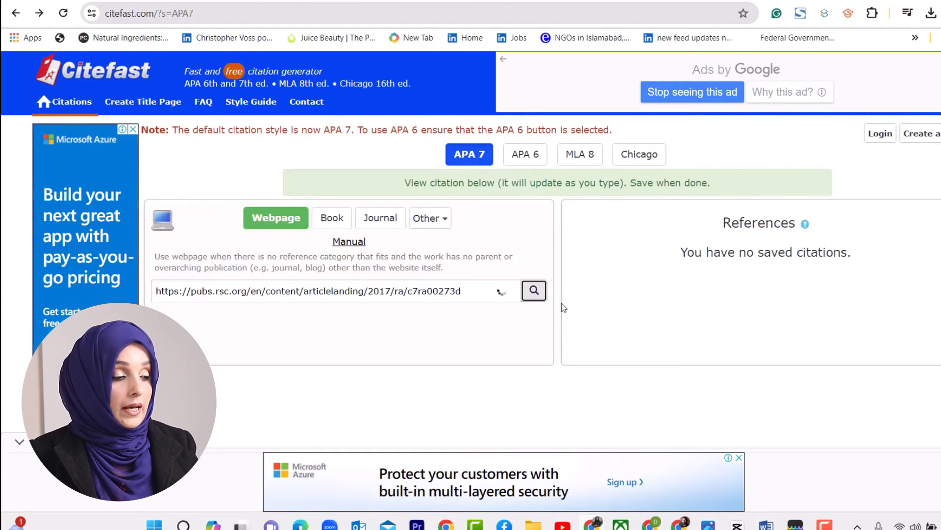
scroll(563, 306, down, 3)
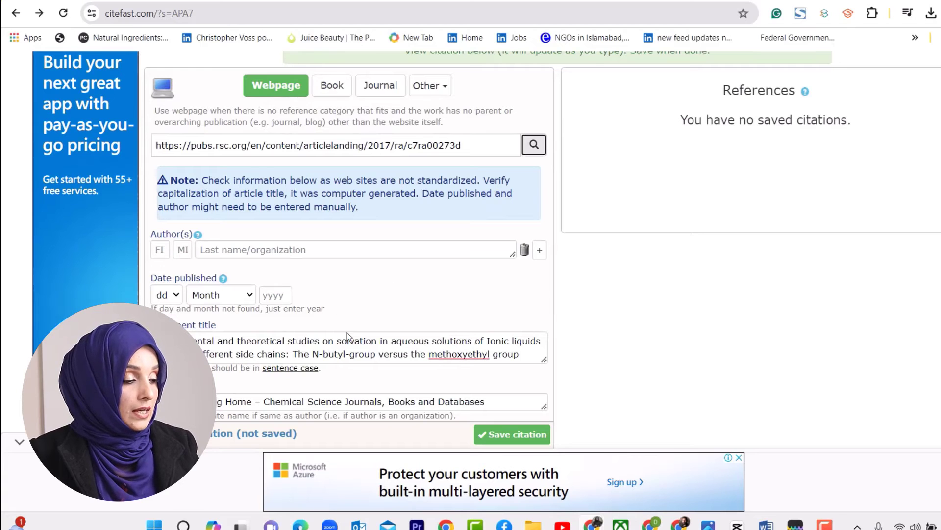
scroll(333, 319, down, 3)
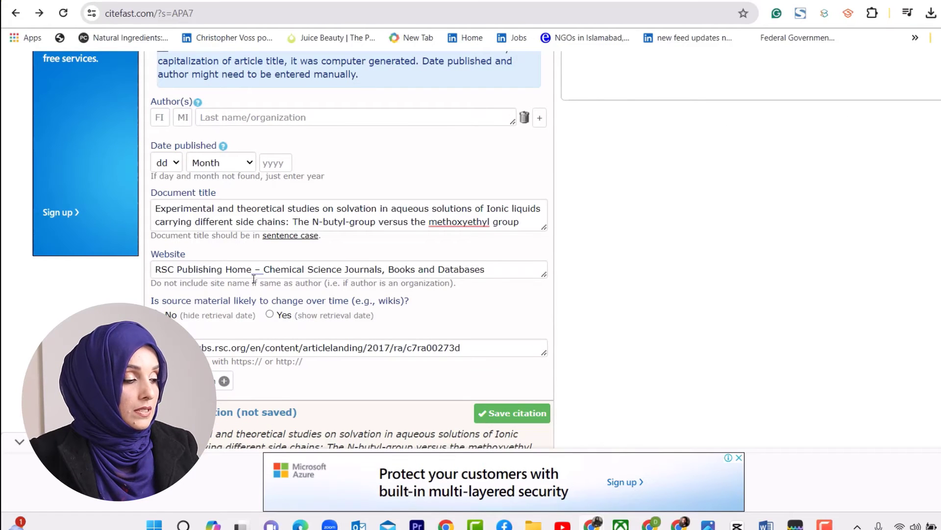
click(496, 407)
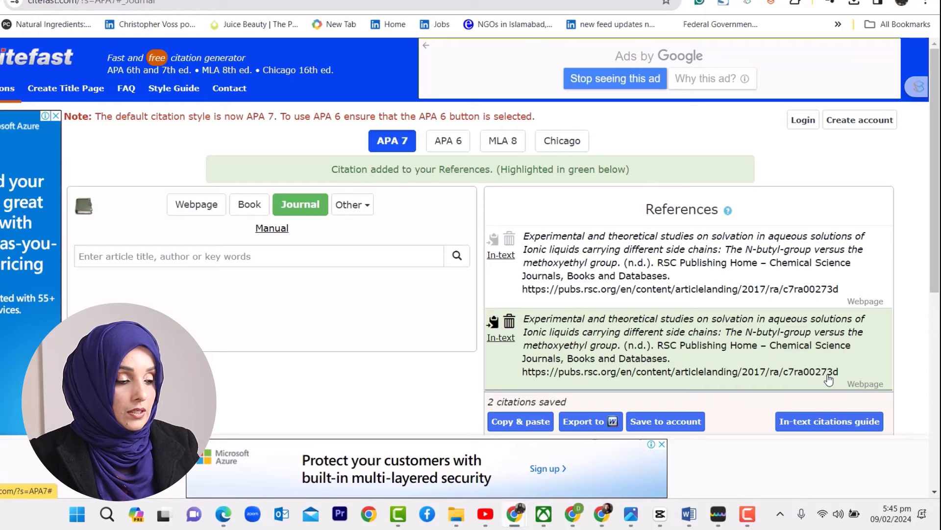
click(446, 140)
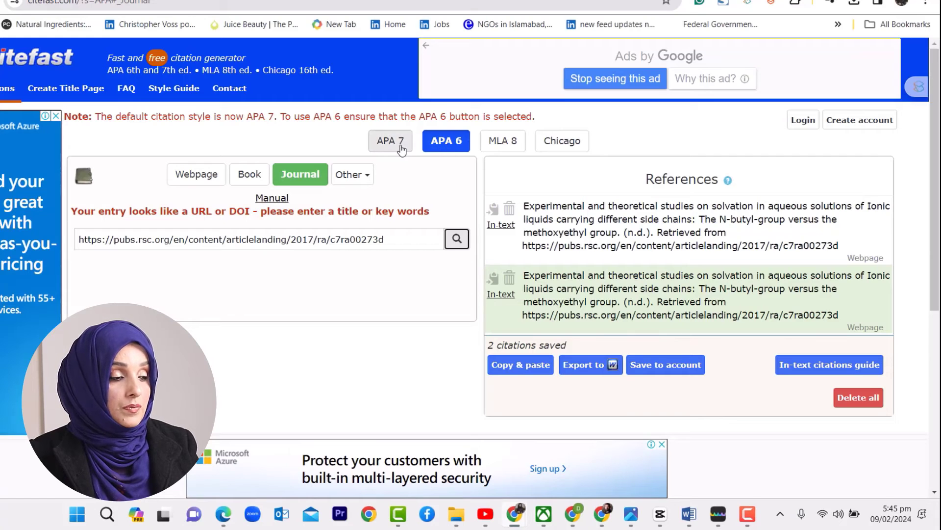
scroll(451, 265, down, 3)
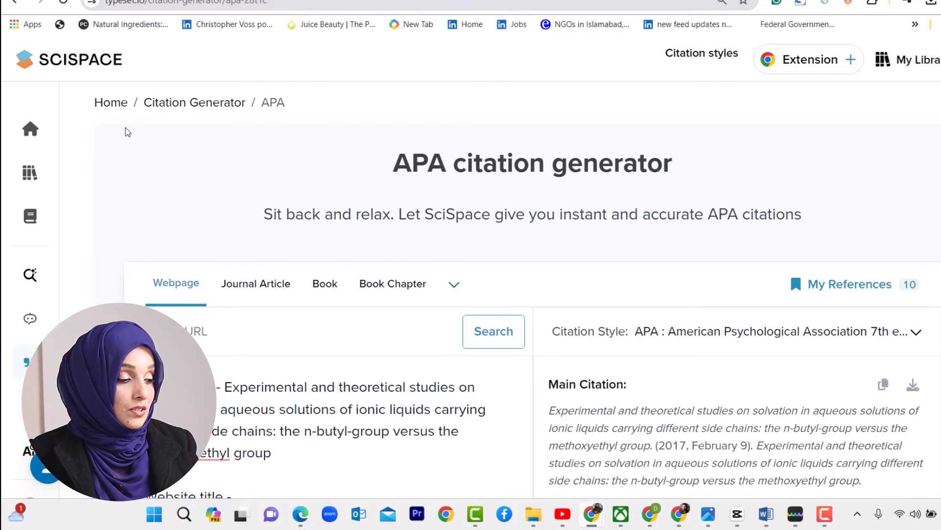
Paste the article URL into SciSpace's Webpage search and cite the found RSC Advances article
click(212, 330)
key(ctrl+v)
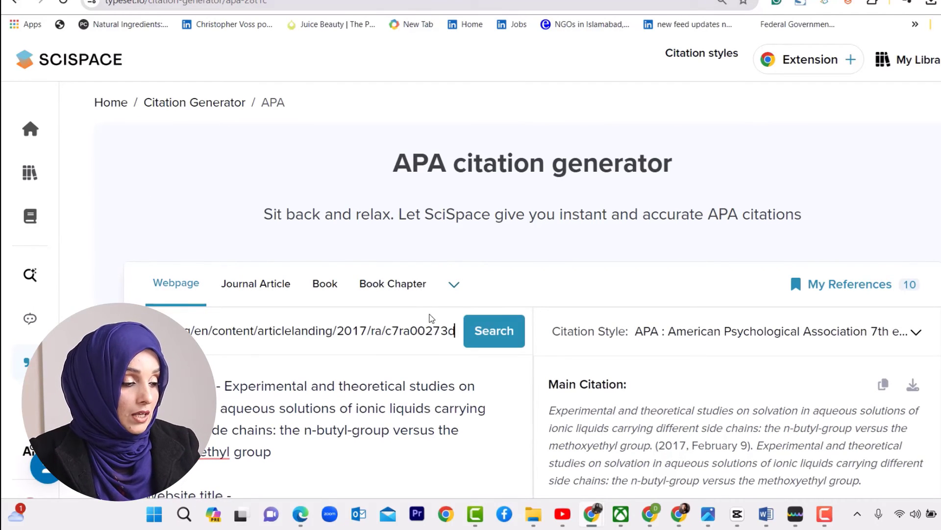
click(474, 337)
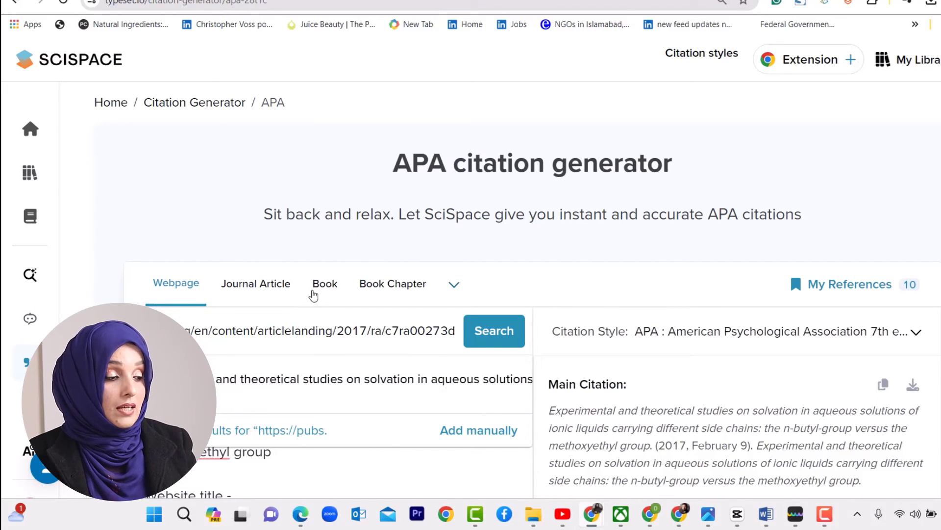
click(451, 286)
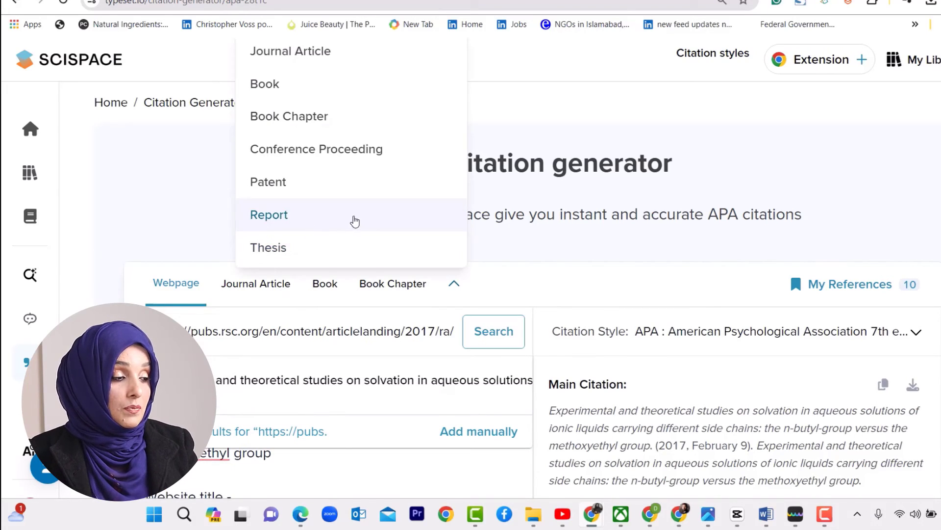
click(497, 333)
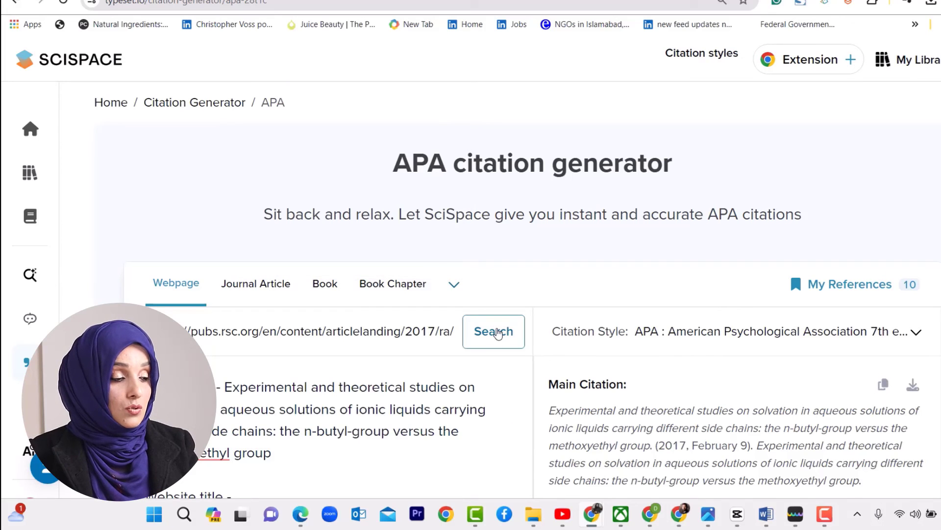
click(497, 334)
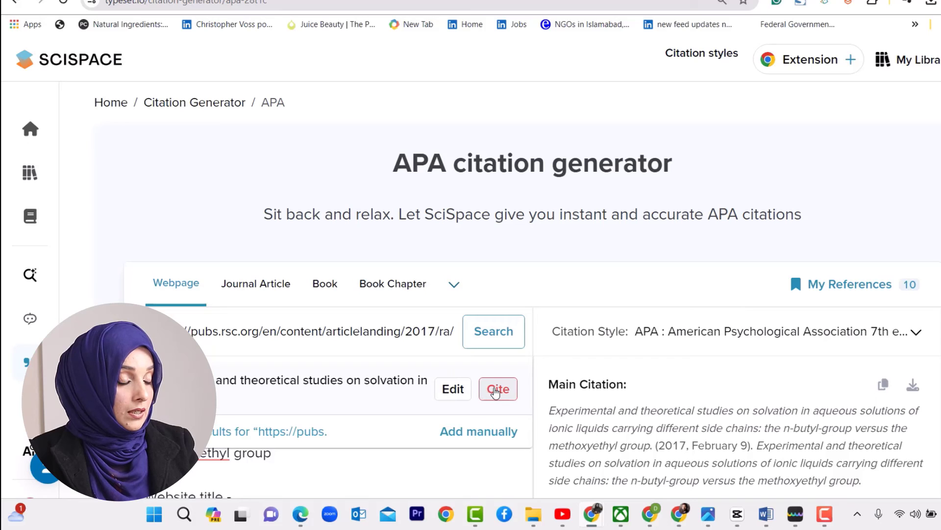
click(495, 390)
scroll(490, 343, down, 3)
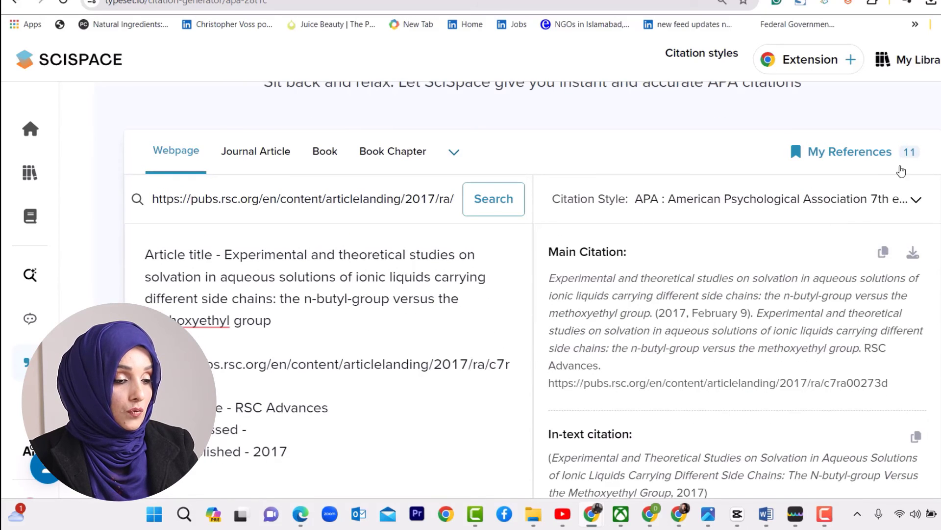
Browse the Citation Style list, keep APA 7th, and review the main and in-text citations
click(915, 200)
scroll(785, 285, down, 10)
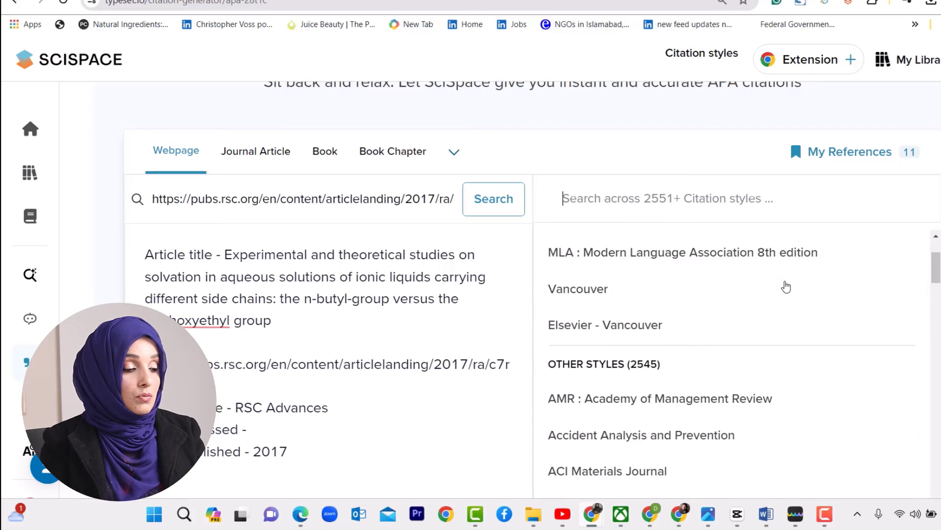
scroll(785, 287, down, 10)
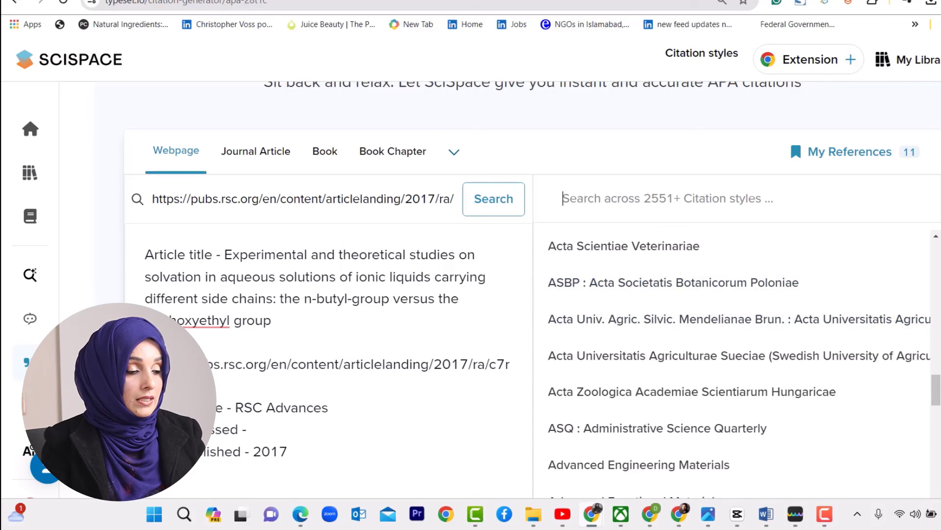
key(Escape)
scroll(579, 333, down, 1)
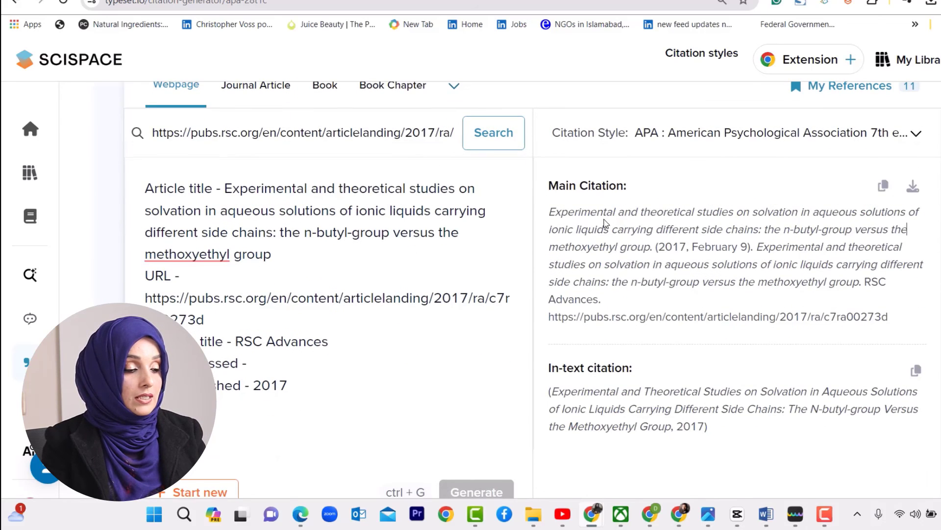
scroll(603, 253, down, 2)
scroll(633, 230, up, 1)
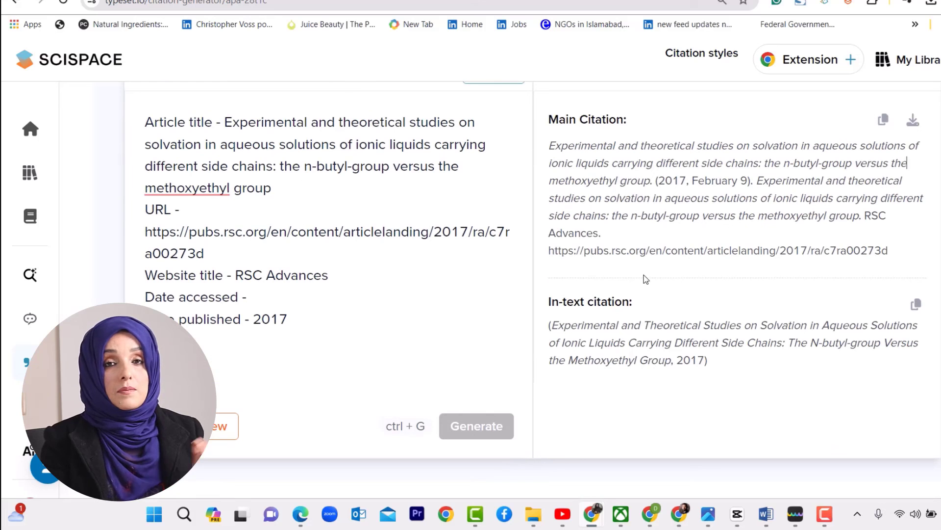